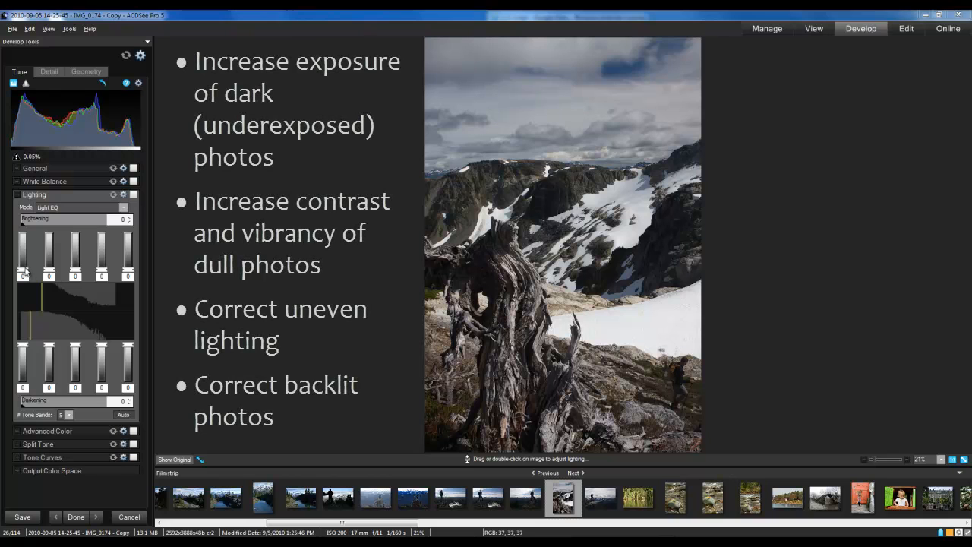
Brighten the first Light EQ band to 30 and third to 6, darken the fourth to -37, and compare with the original
drag(24, 273, 25, 258)
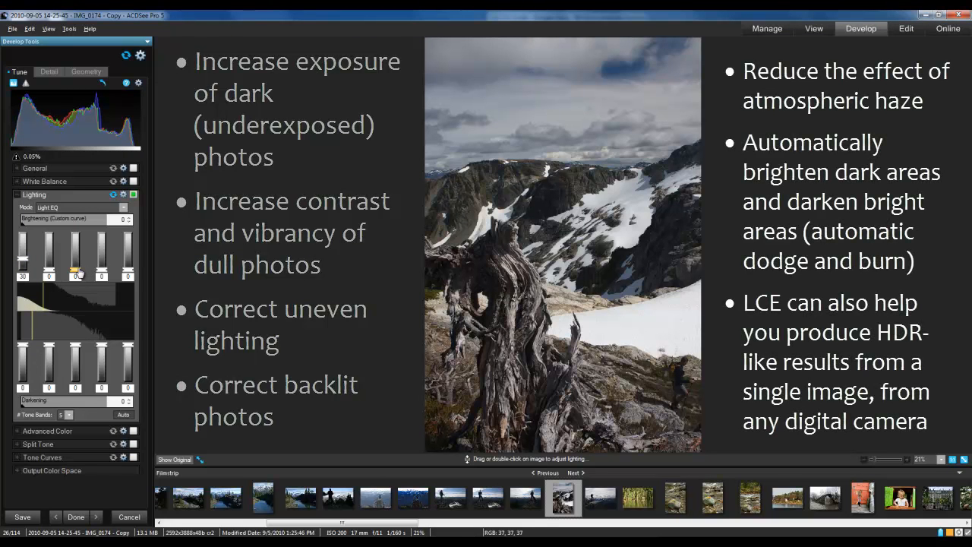
drag(77, 270, 78, 265)
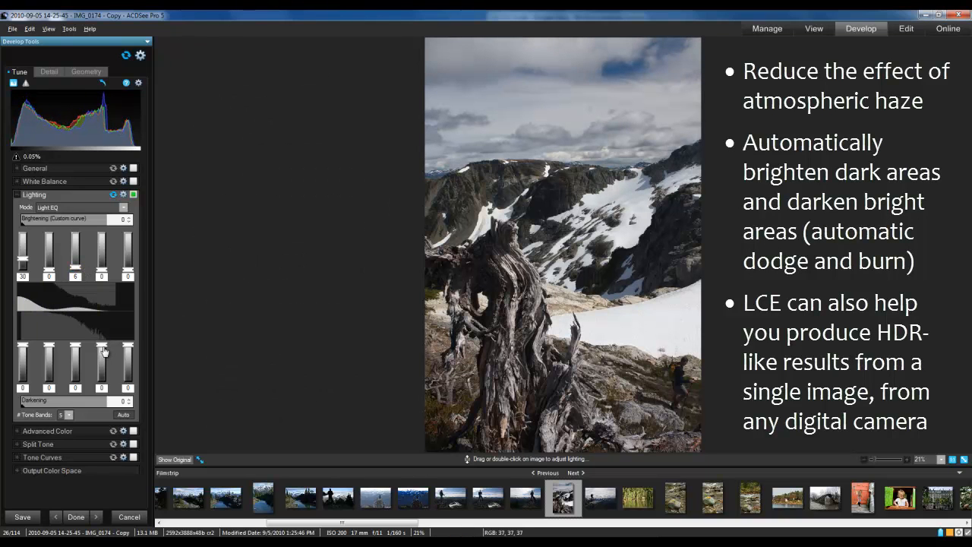
drag(105, 347, 106, 361)
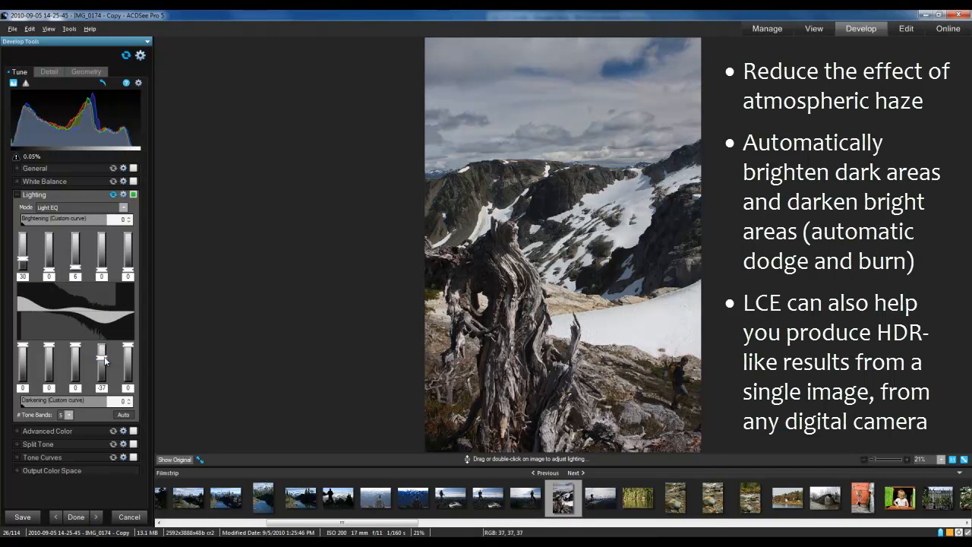
click(169, 460)
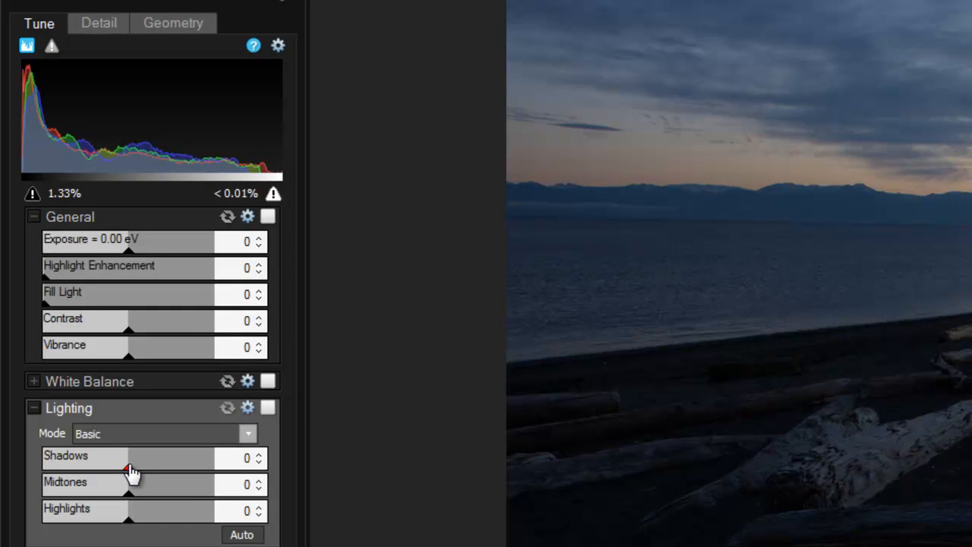
Set the beach photo's Shadows to 43, Highlights to -67 and Midtones to -15, and compare with the original
drag(131, 470, 167, 474)
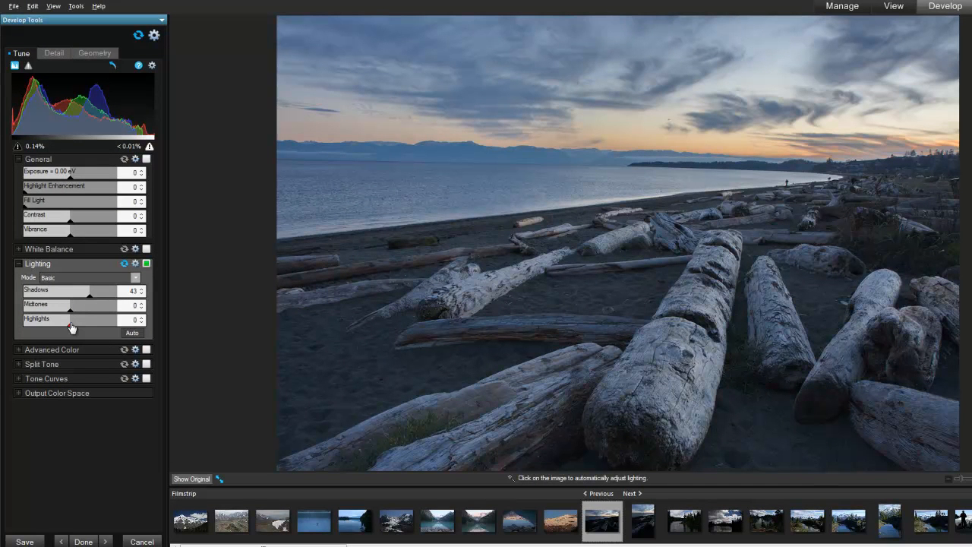
drag(67, 327, 41, 327)
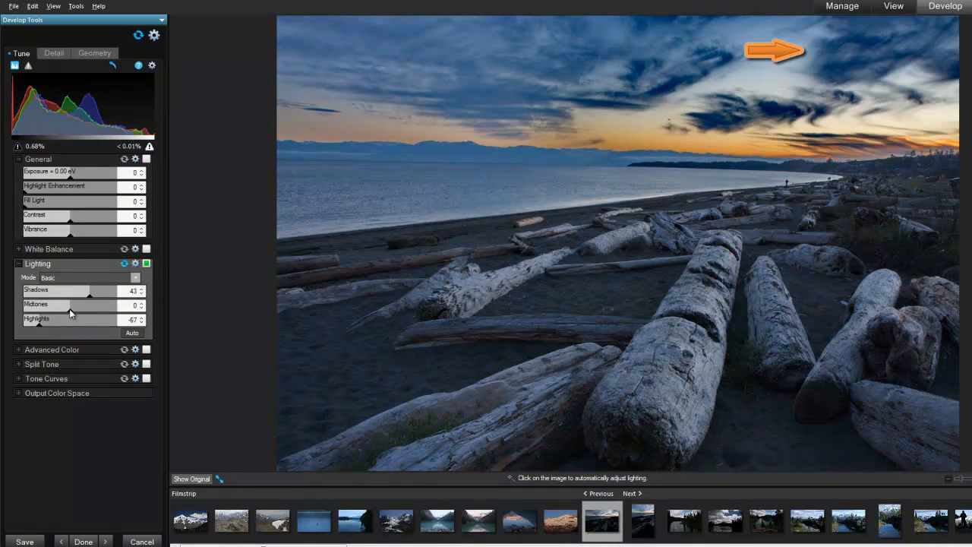
drag(68, 314, 65, 313)
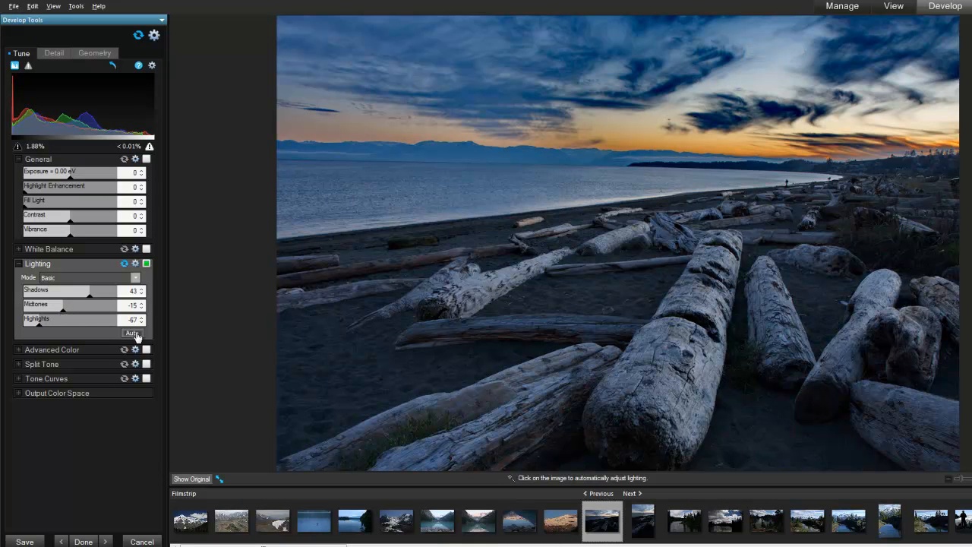
click(200, 479)
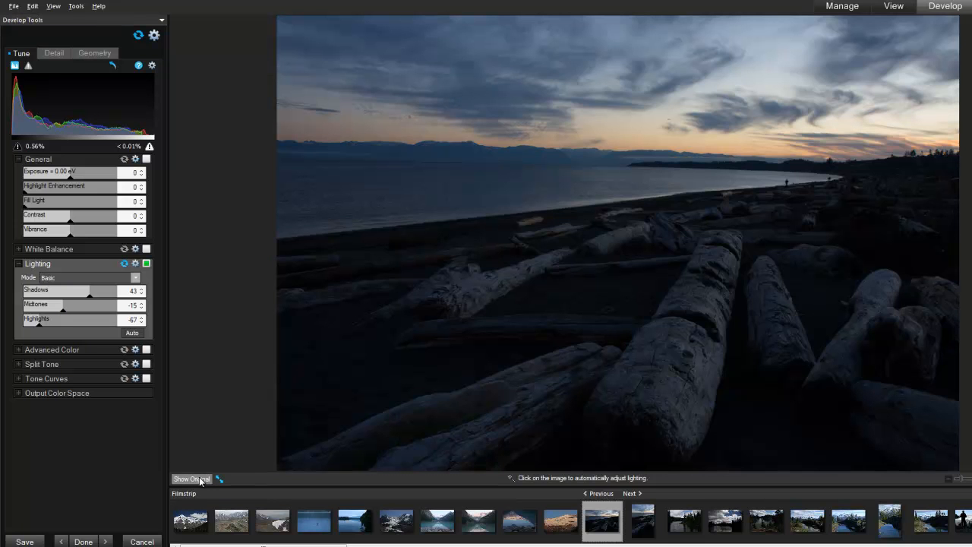
click(200, 478)
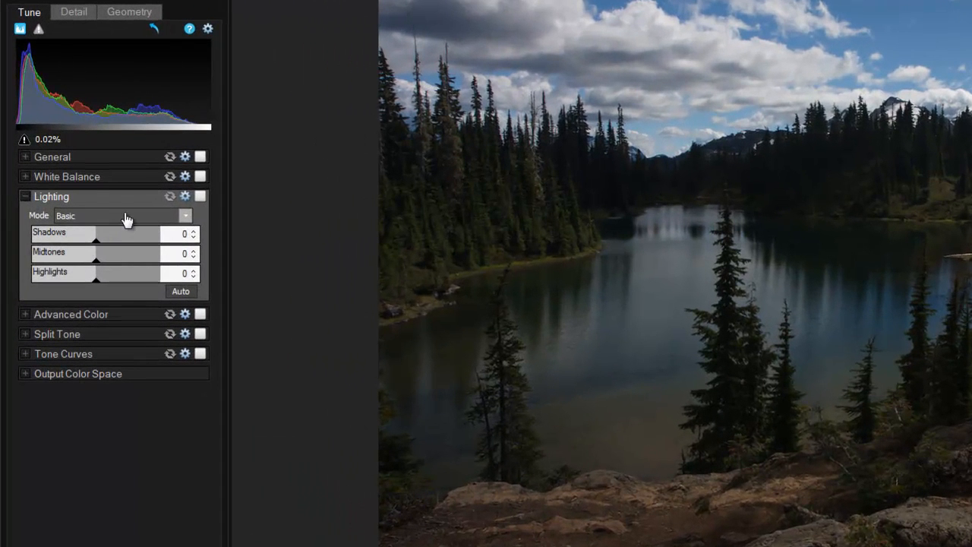
Use Light EQ mode to brighten the first band to 48, darken the third to -12 and fourth to -16, and compare with the original
click(126, 220)
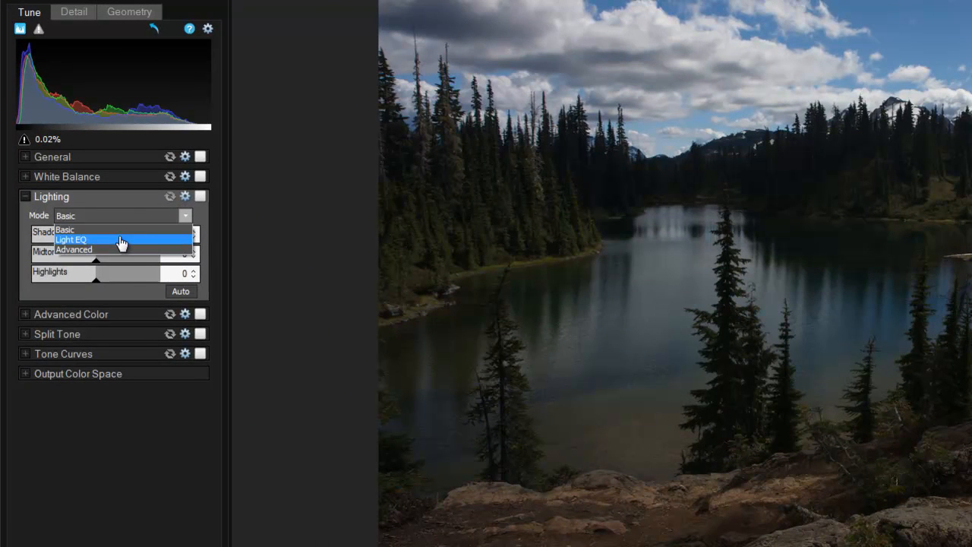
click(120, 240)
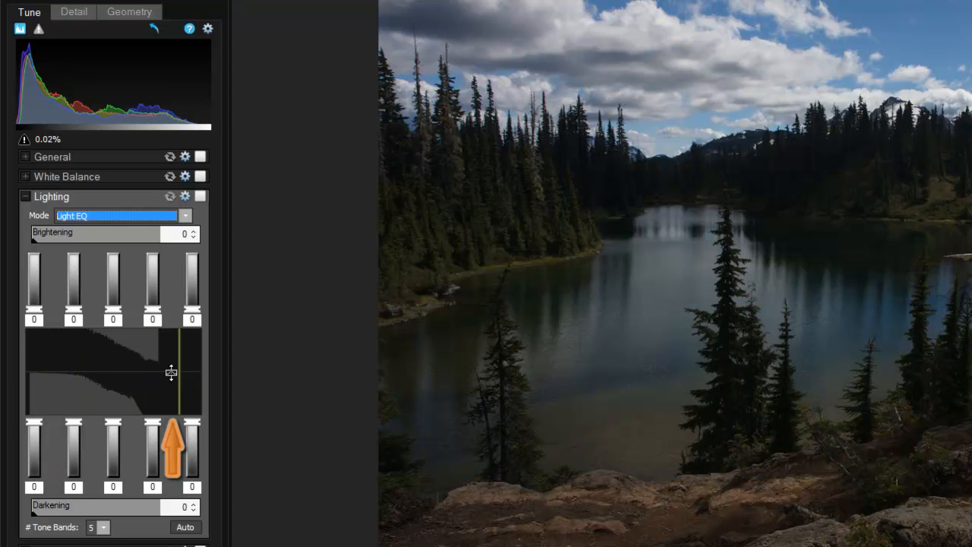
drag(35, 310, 34, 282)
drag(113, 426, 154, 441)
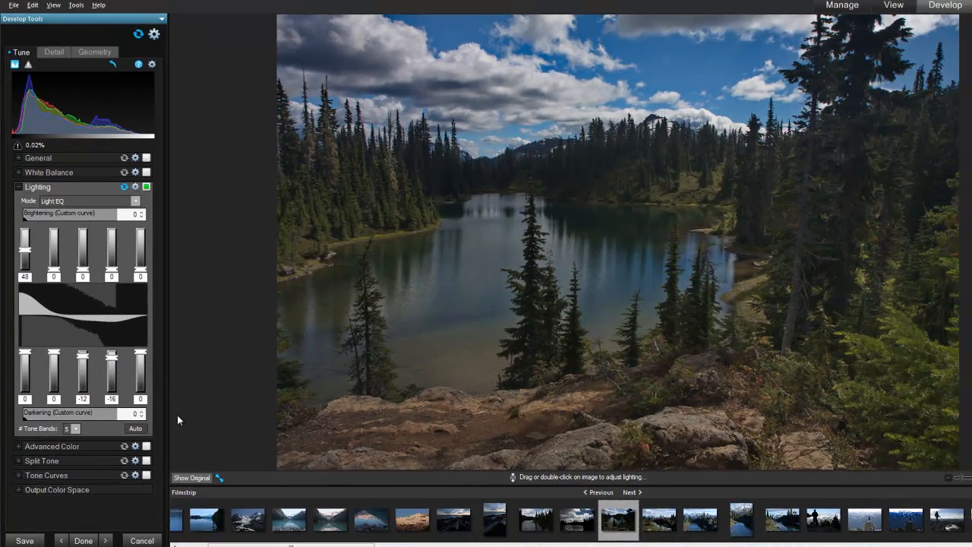
click(188, 478)
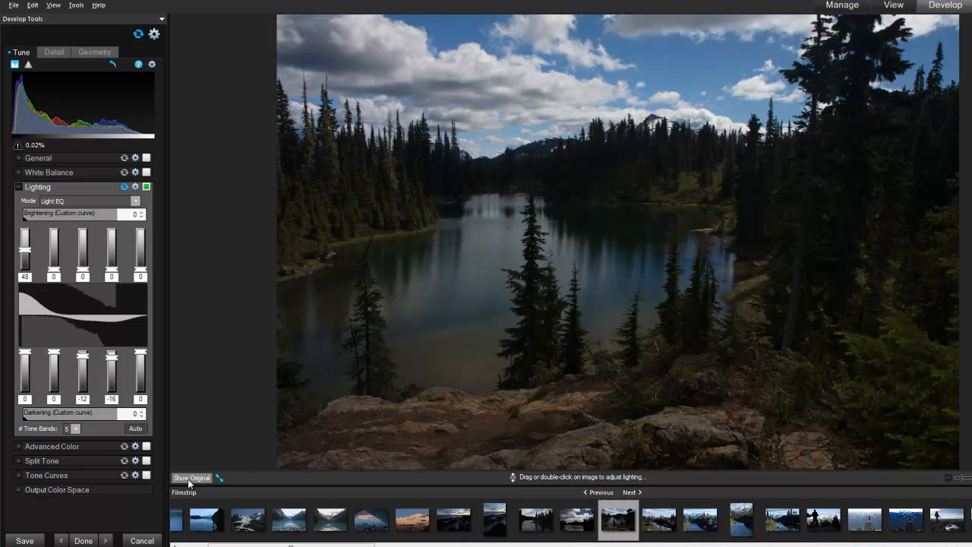
click(188, 478)
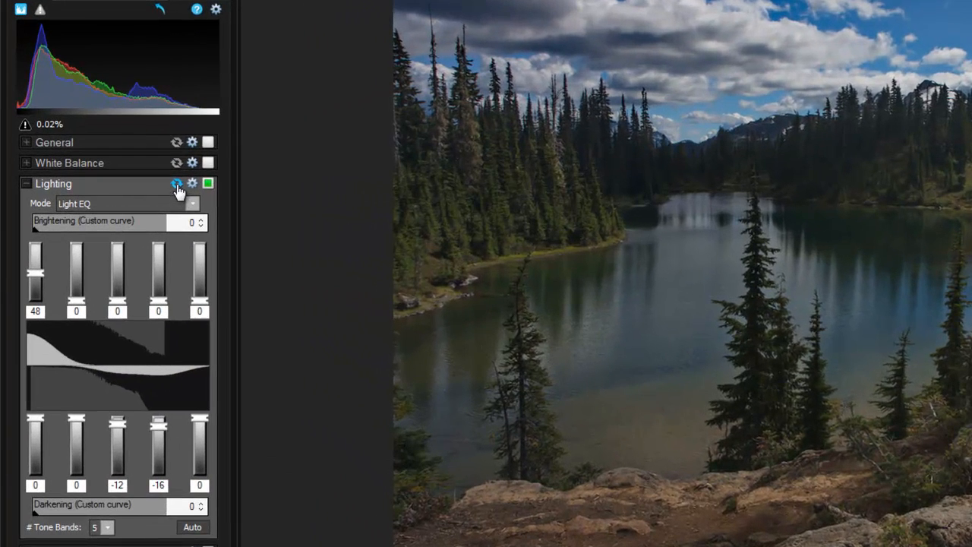
Reset the lighting adjustments, including a trial of overall Brightening, and set the number of tone bands to 9
click(177, 186)
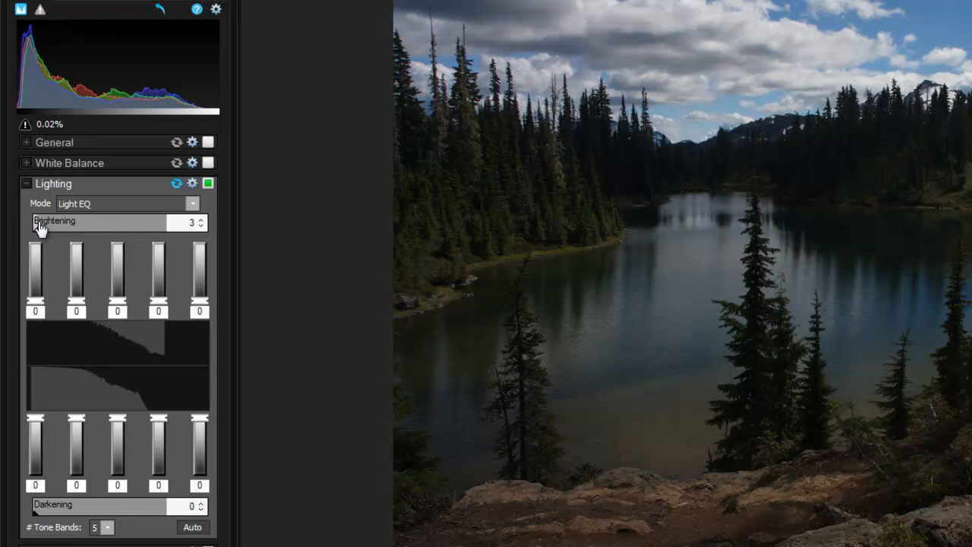
drag(54, 229, 123, 235)
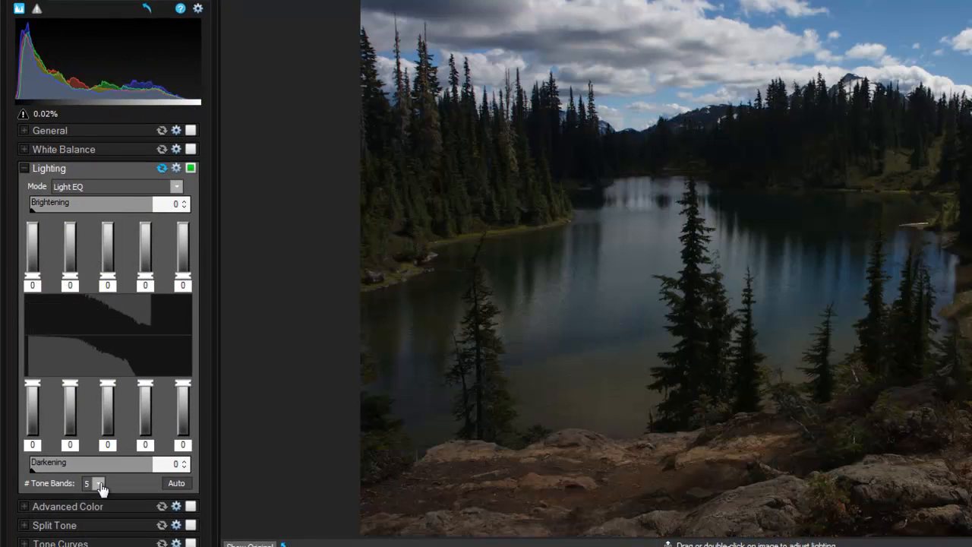
click(101, 488)
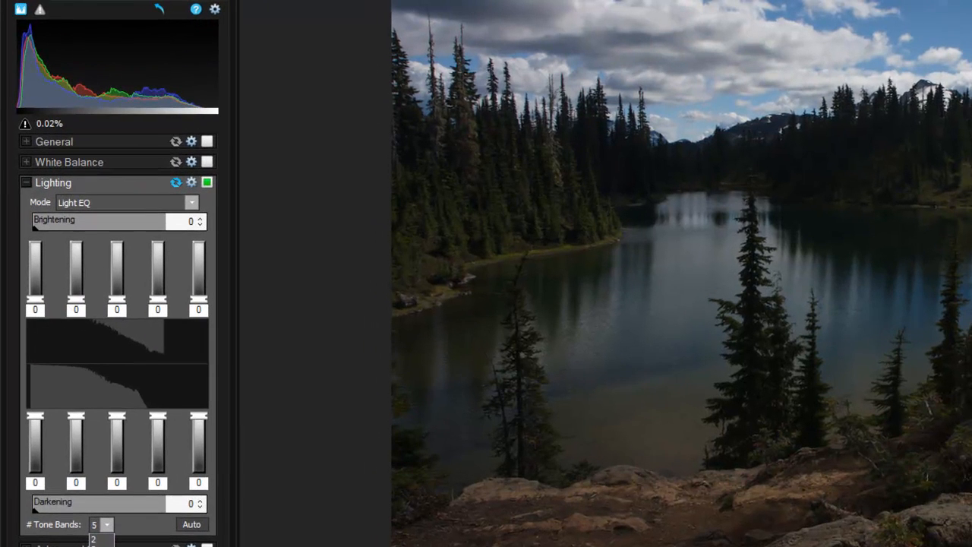
click(91, 539)
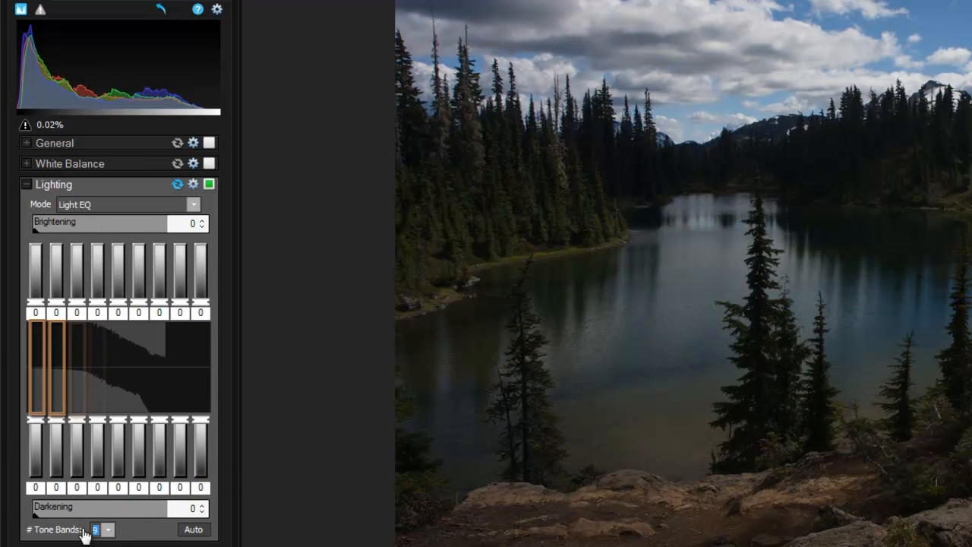
Brighten the first tone band to 58 and the second to 23, and darken the sixth tone band
drag(36, 305, 40, 273)
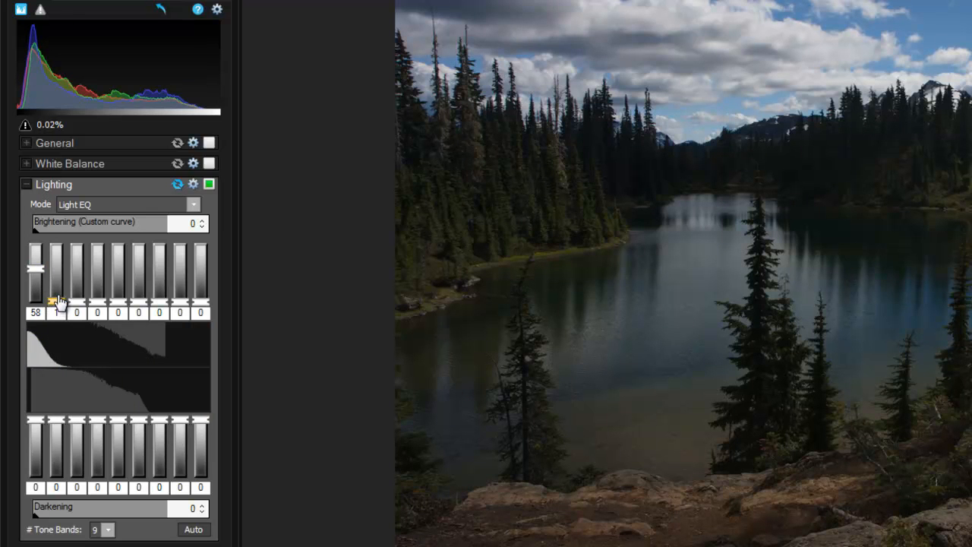
drag(58, 296, 58, 290)
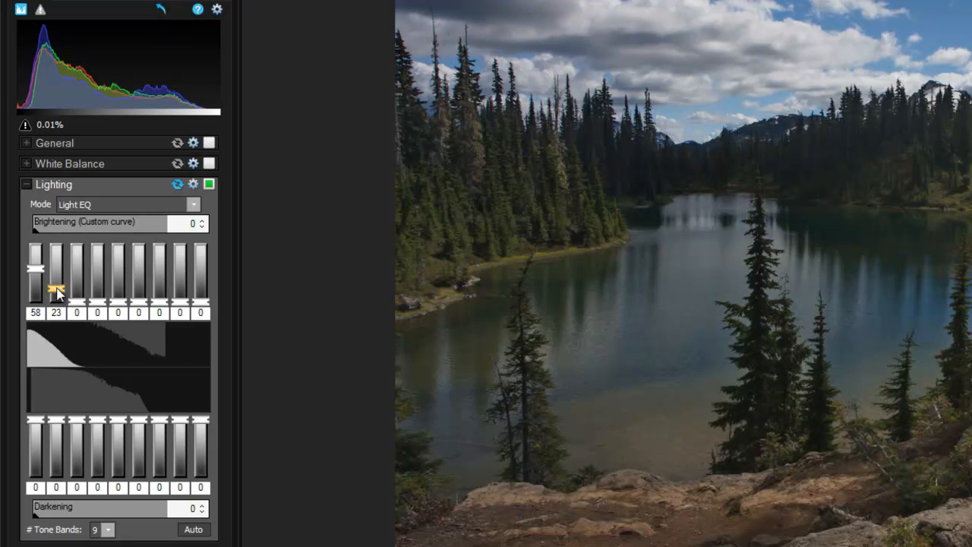
drag(141, 425, 140, 448)
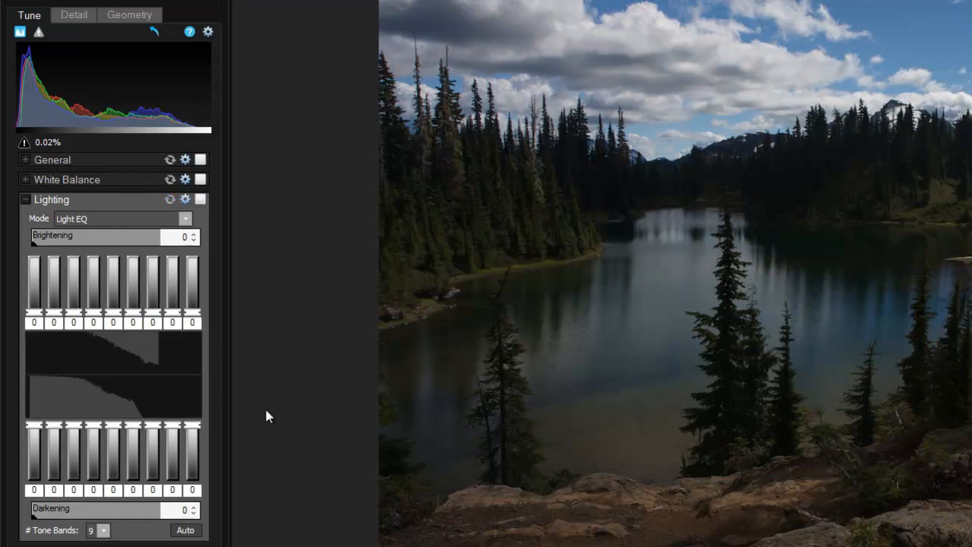
Try shaping the lighting curve with brightening of about 37 at the third band and darkening of about -43 at the seventh, and reset it
drag(61, 372, 64, 351)
drag(154, 377, 152, 399)
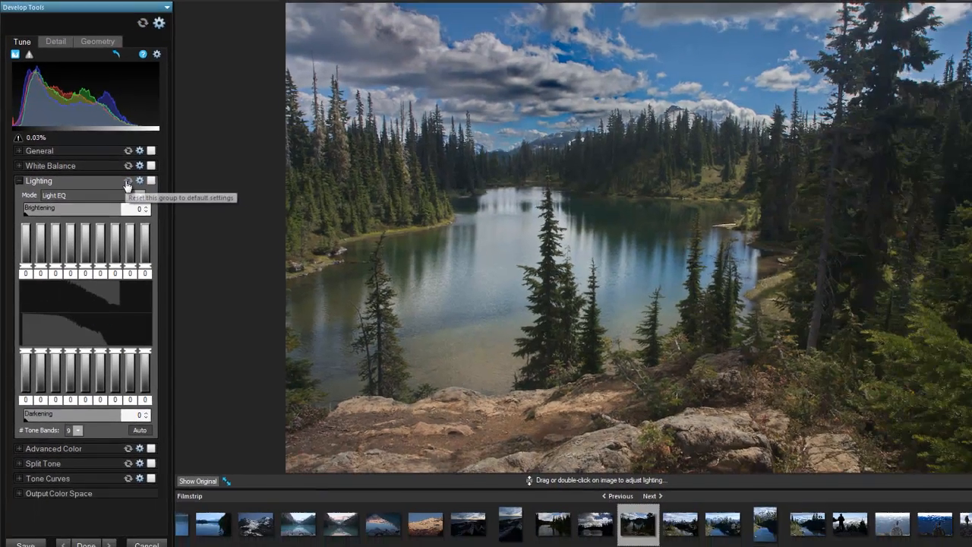
click(163, 196)
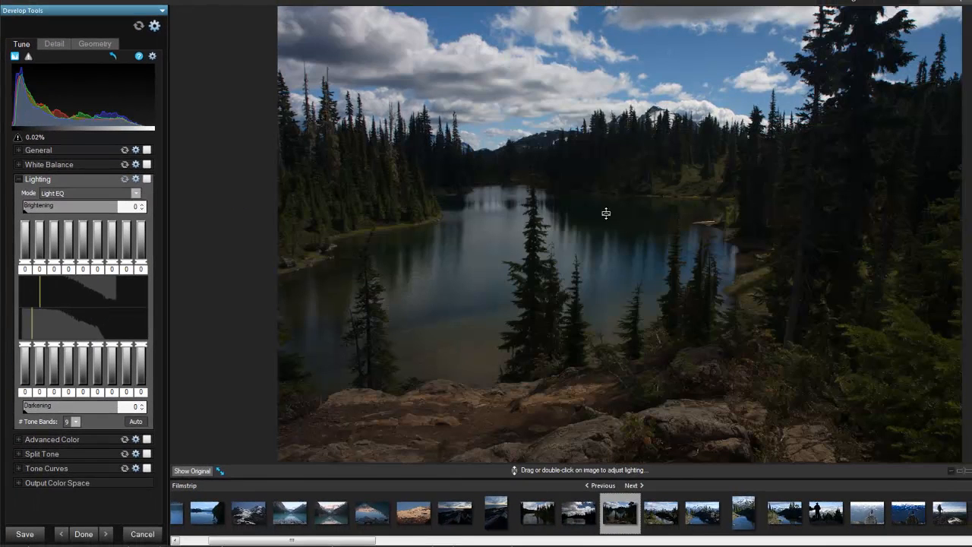
Adjust lighting directly on the image by brightening the dark trees and darkening the sky and clouds, and compare with the original
drag(576, 172, 577, 147)
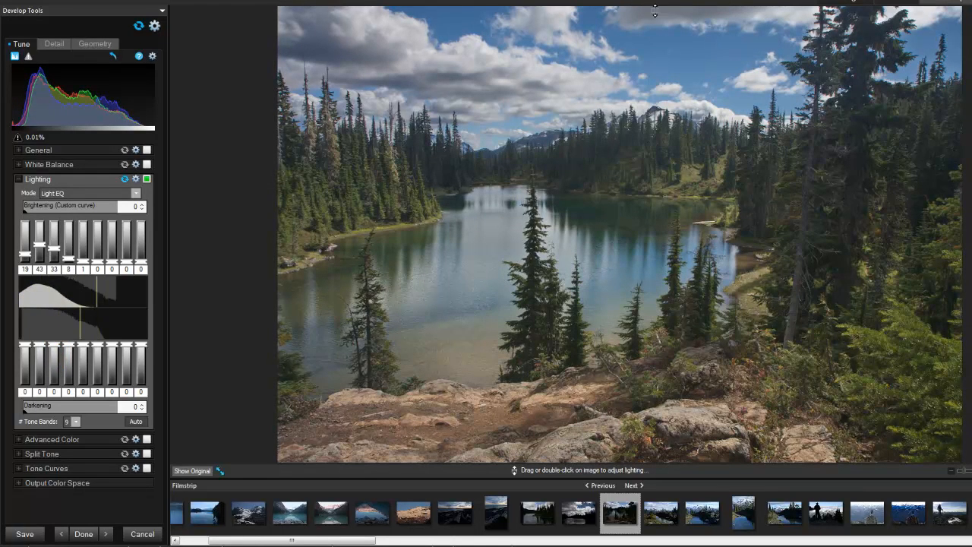
drag(652, 12, 652, 21)
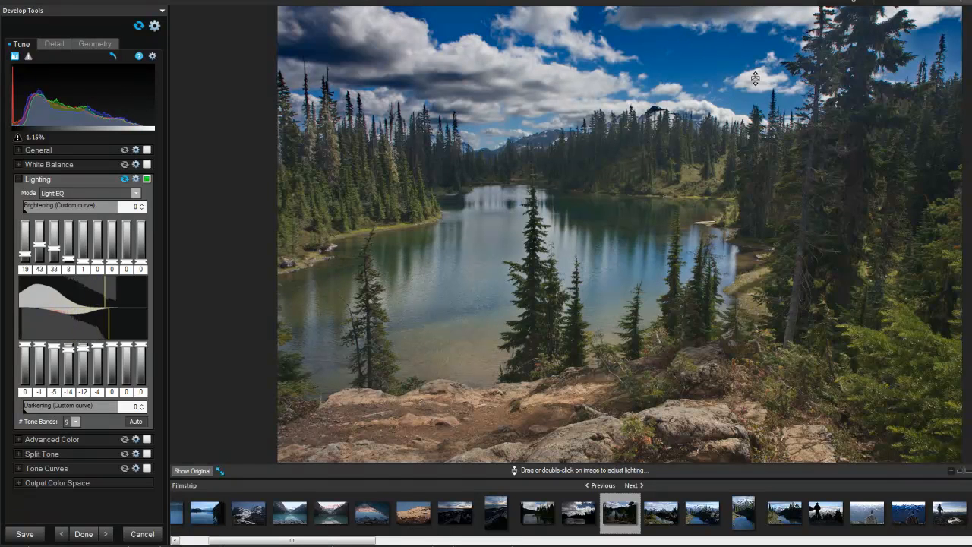
drag(754, 80, 757, 90)
click(201, 471)
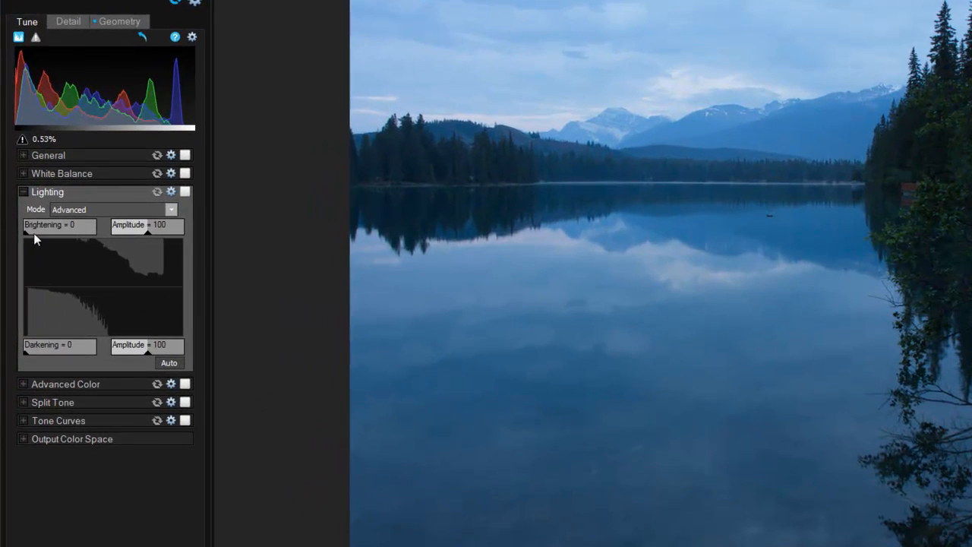
Set the blue lake photo's Brightening to 31 and Darkening to 20 in Advanced lighting mode
drag(28, 228, 50, 234)
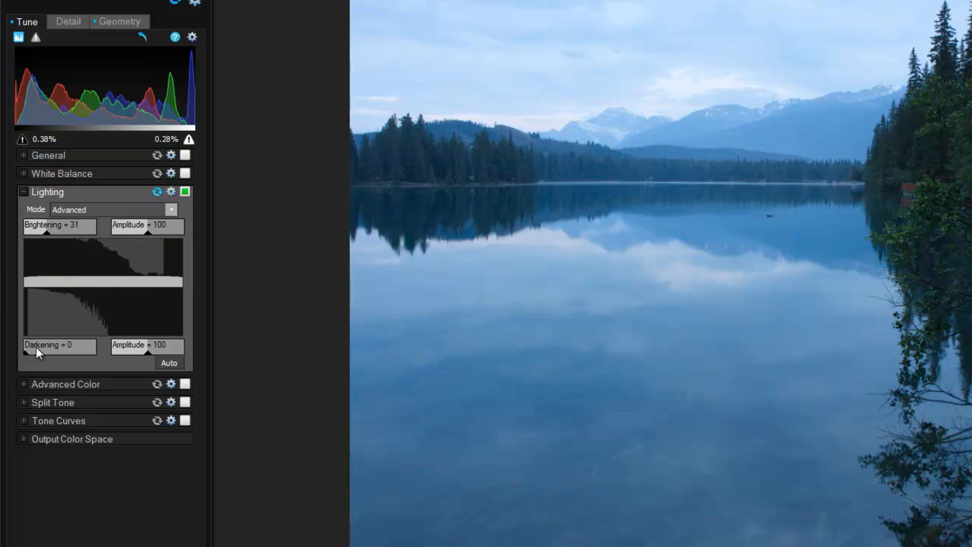
drag(30, 350, 39, 357)
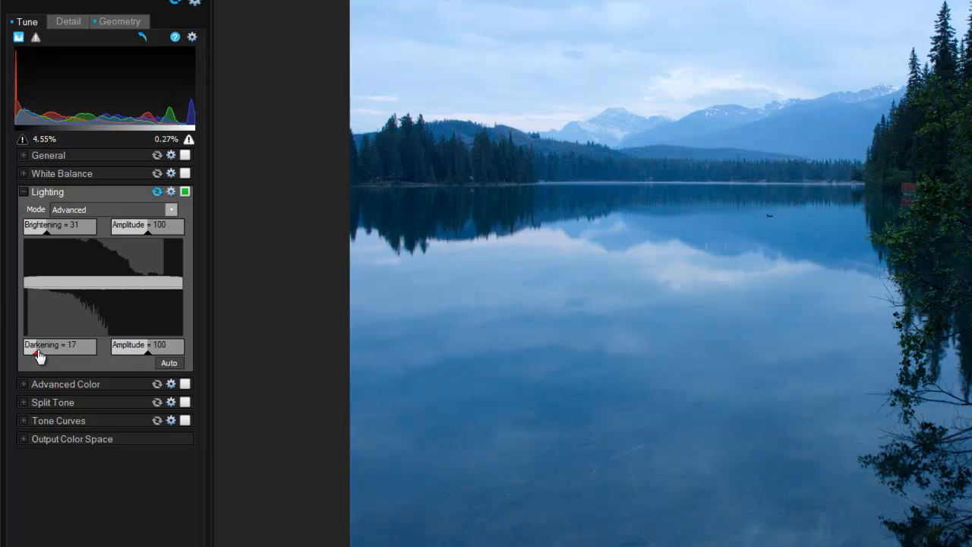
drag(38, 357, 42, 358)
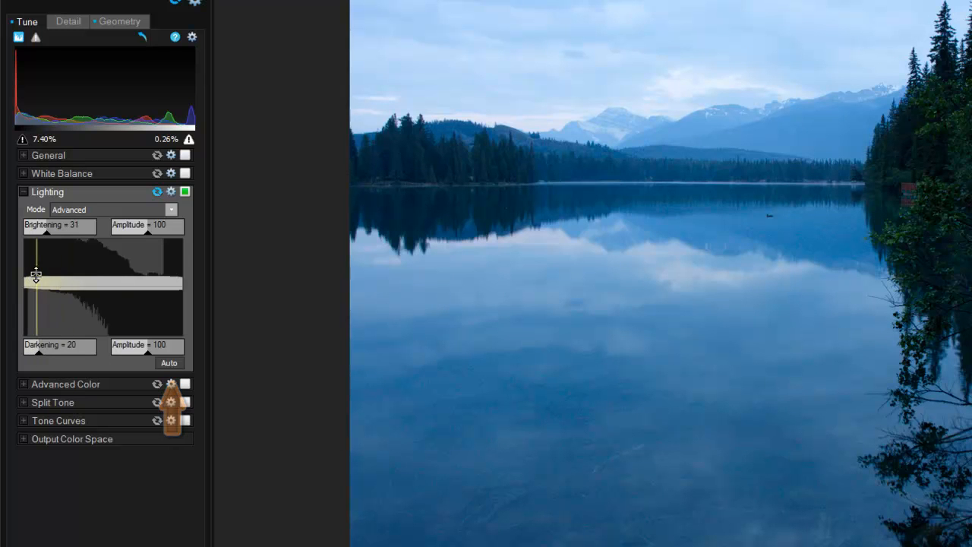
Raise the shadow end of the brightening curve to lighten the dark trees, and compare the result with the original
drag(35, 276, 40, 242)
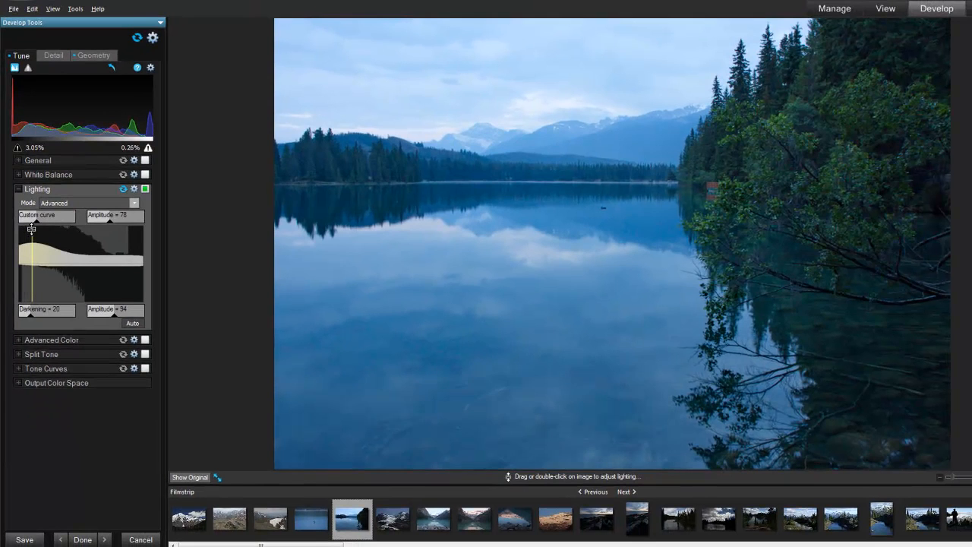
click(202, 477)
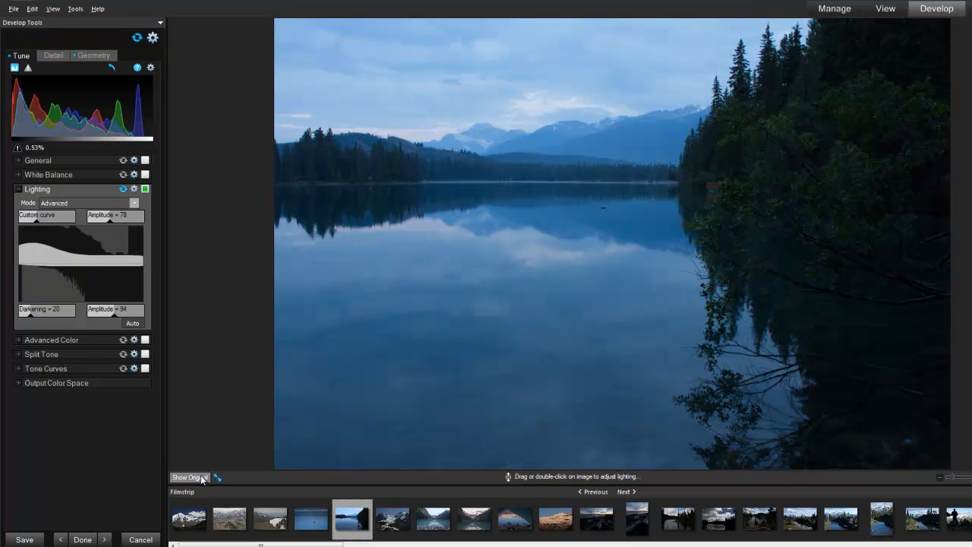
click(201, 476)
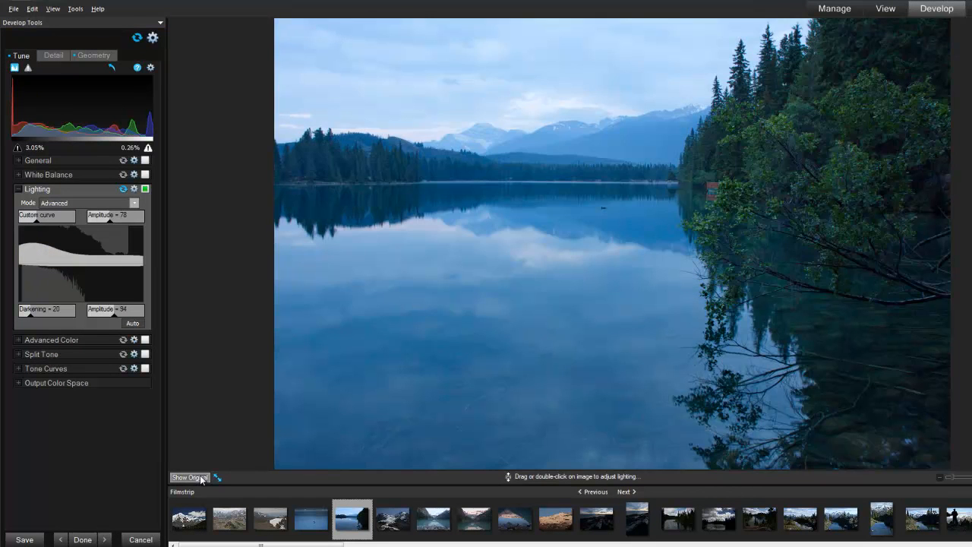